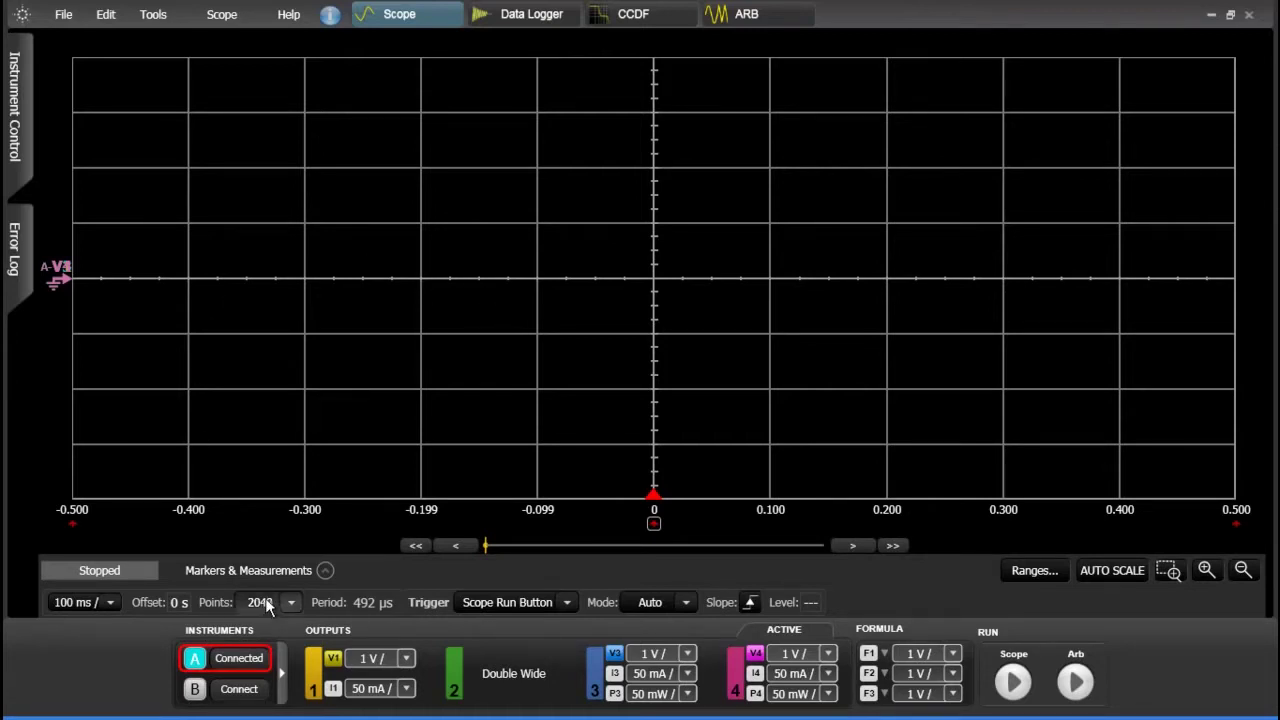
Open unit A's connection configuration and bring up Licensing for the connected N6705A.
click(222, 662)
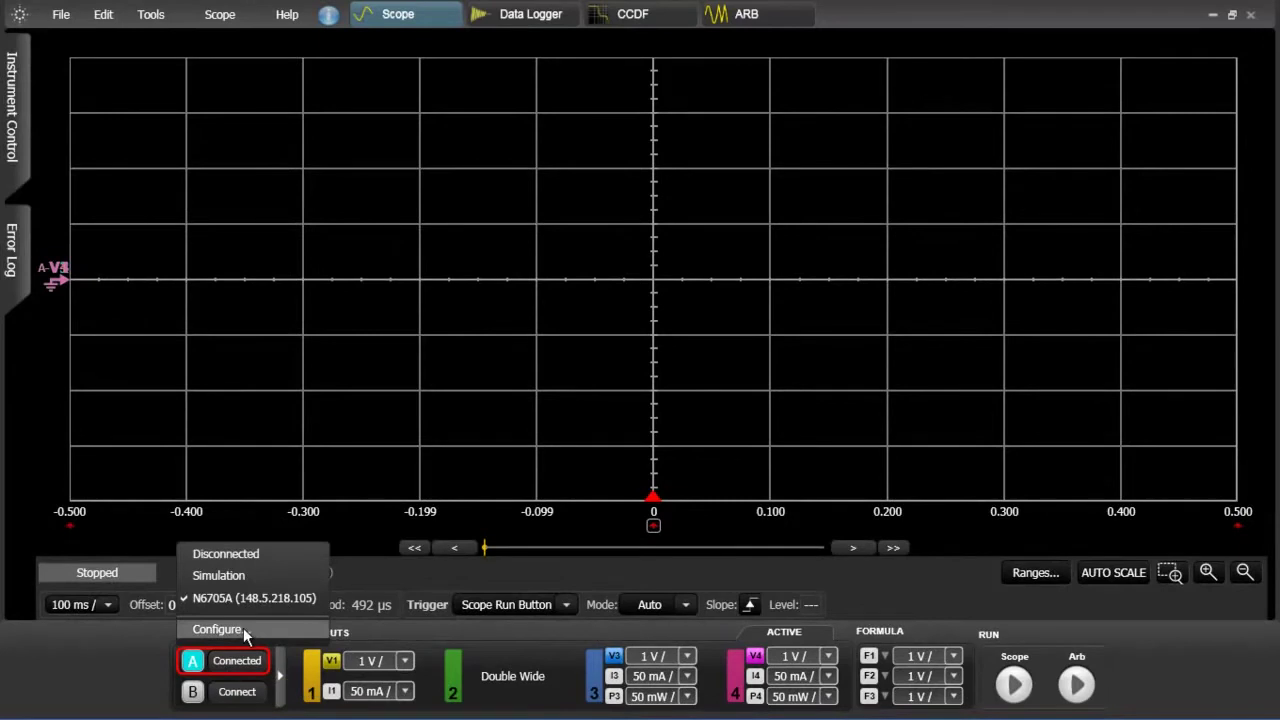
click(243, 628)
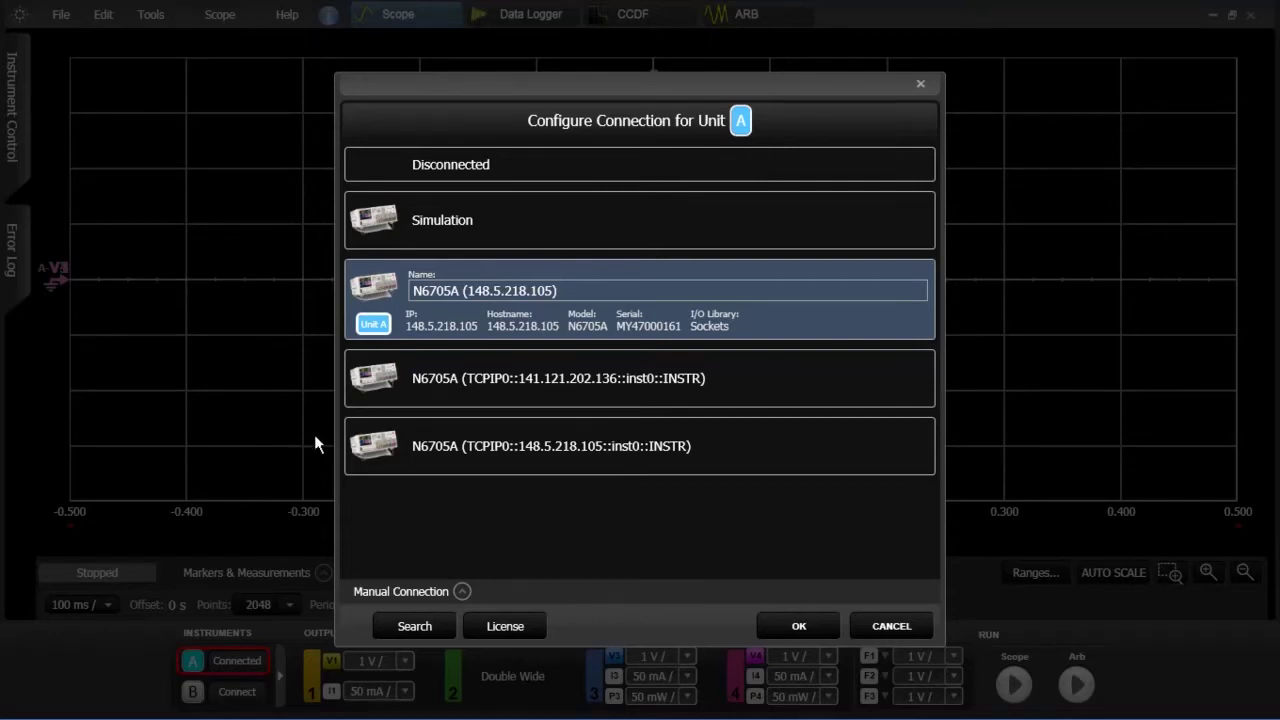
click(501, 626)
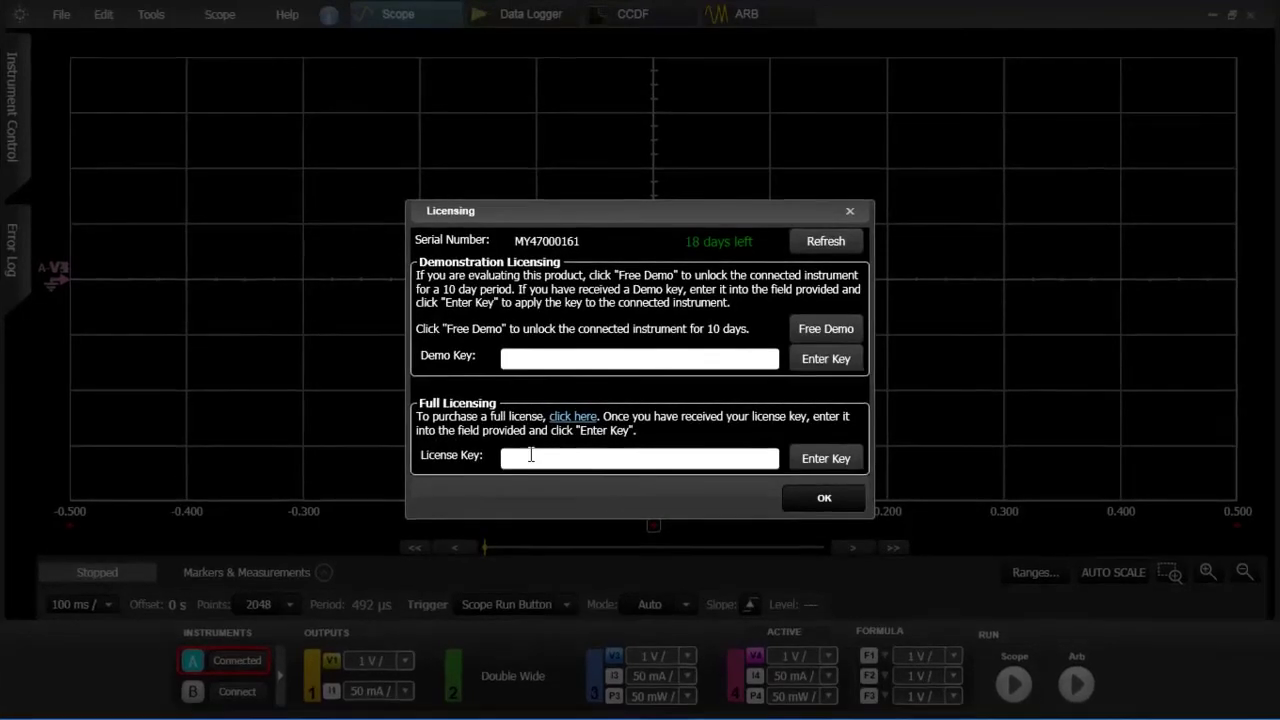
Paste the license key, apply it as a full license, then close the Licensing window.
click(528, 458)
right_click(528, 460)
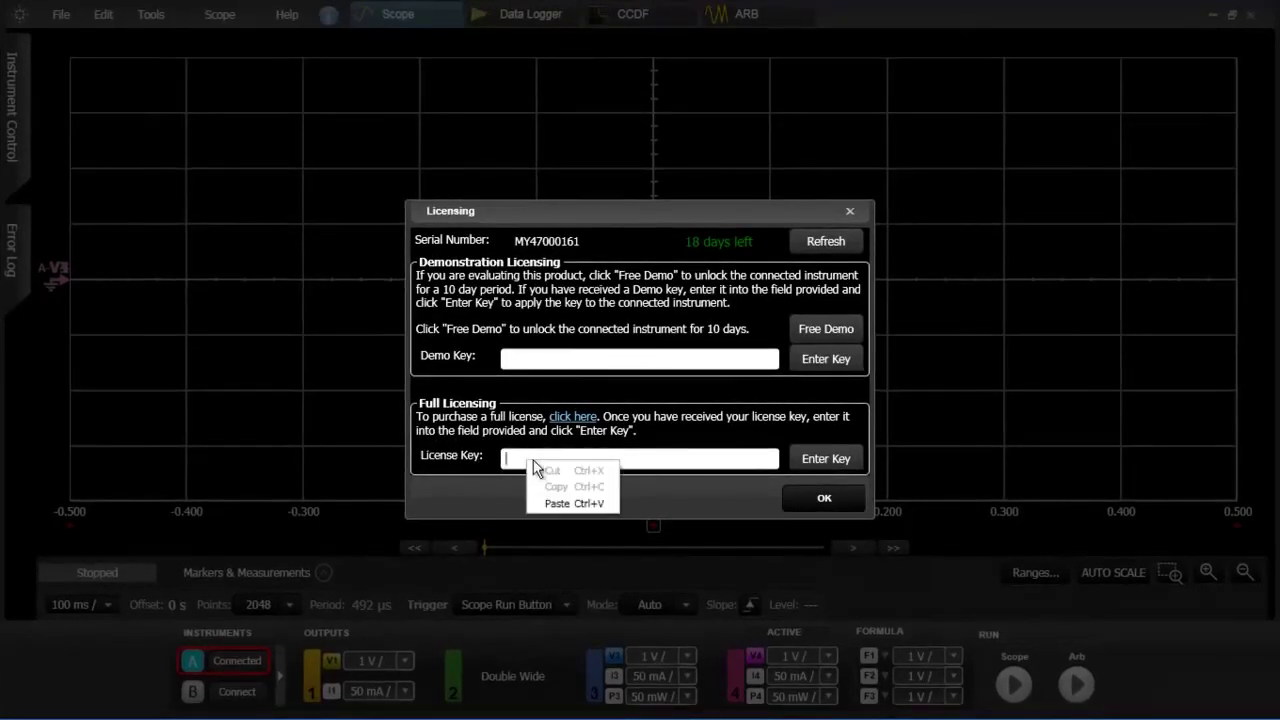
click(568, 503)
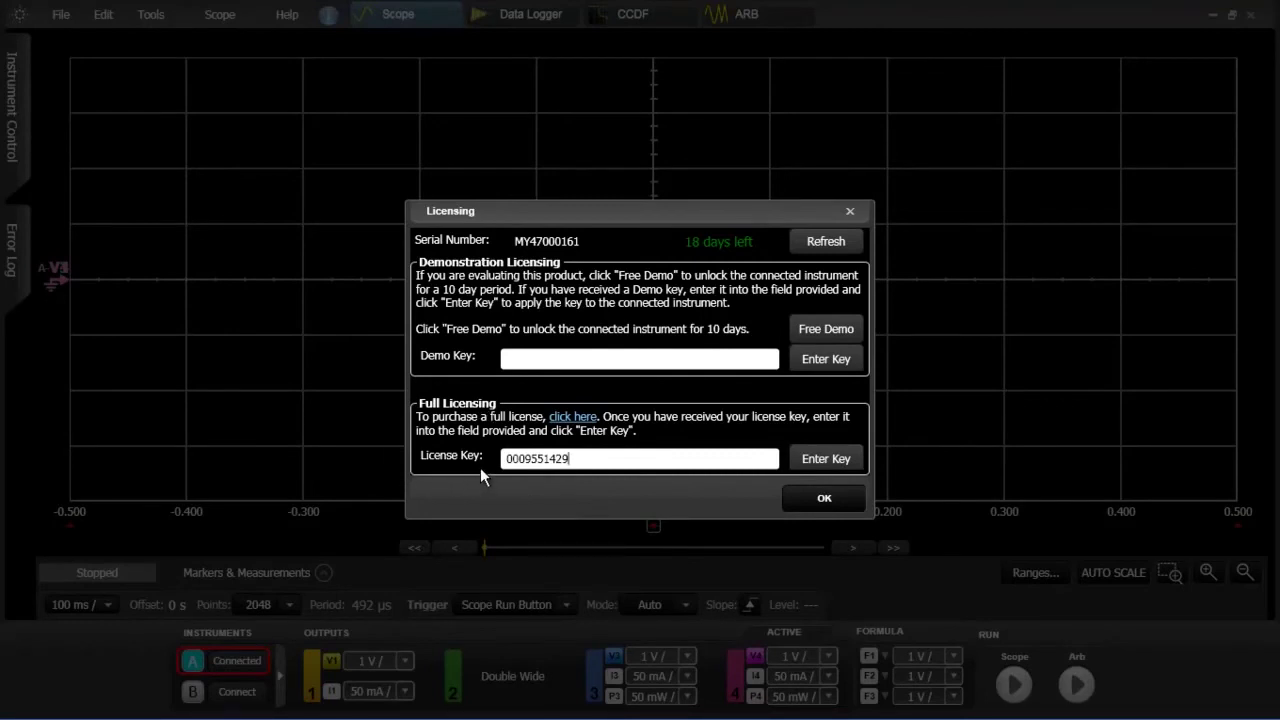
click(826, 461)
click(815, 501)
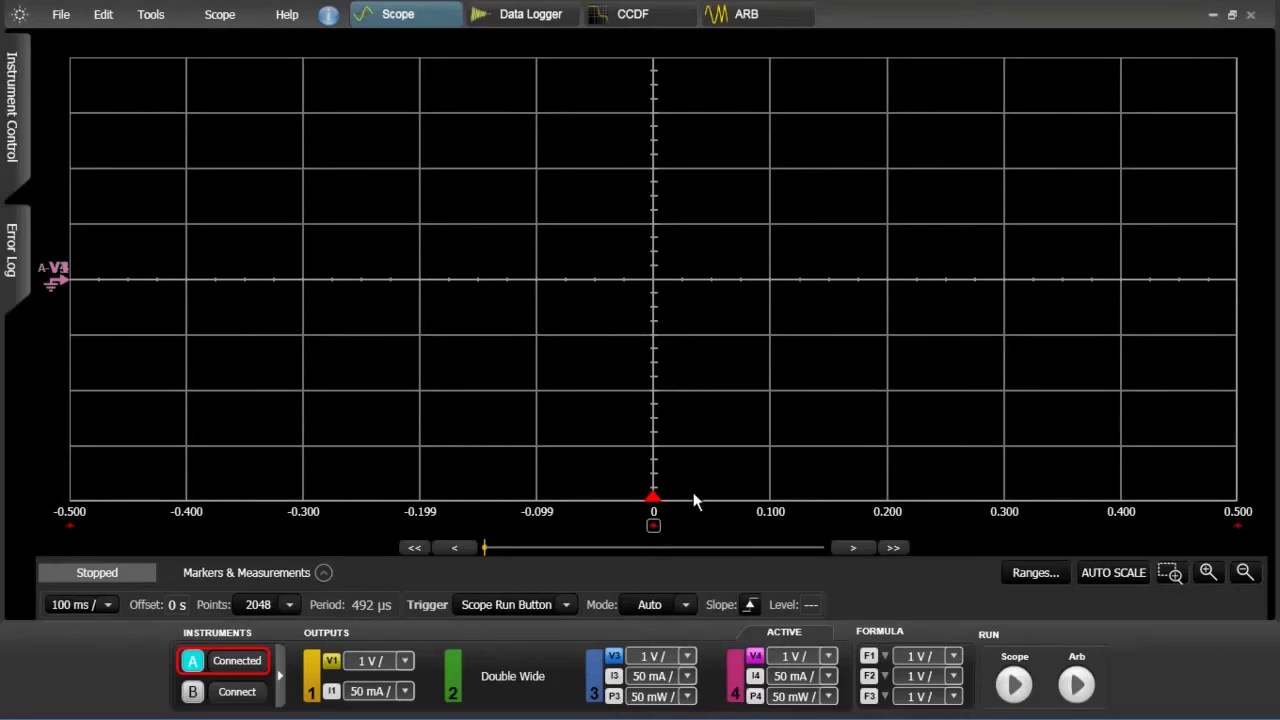